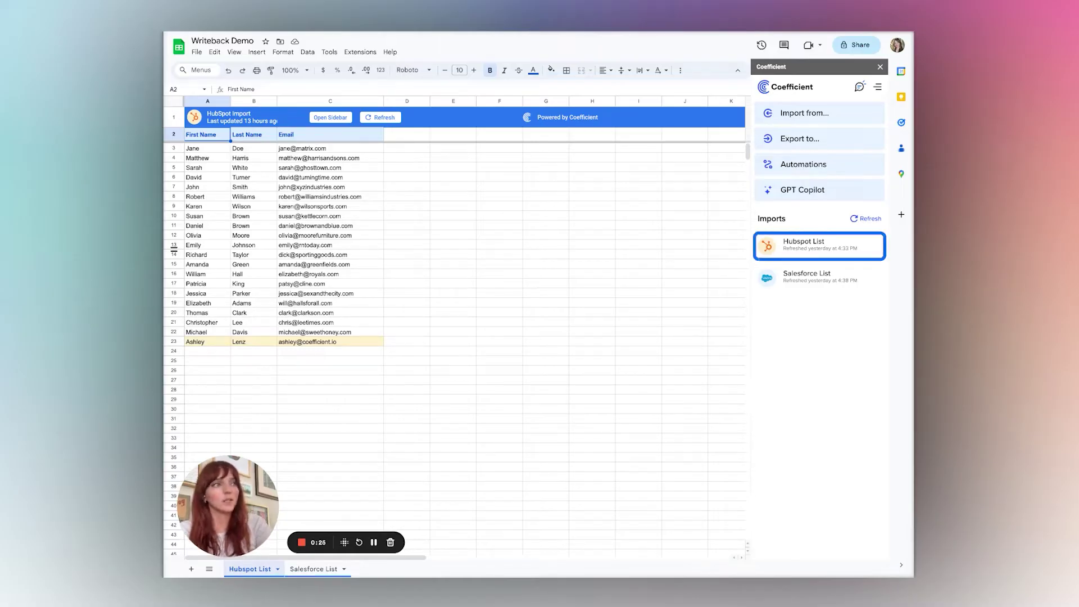
Start an export to HubSpot from the Hubspot List import, using the Hubspot List sheet with Row 2 as header row
left_click(809, 247)
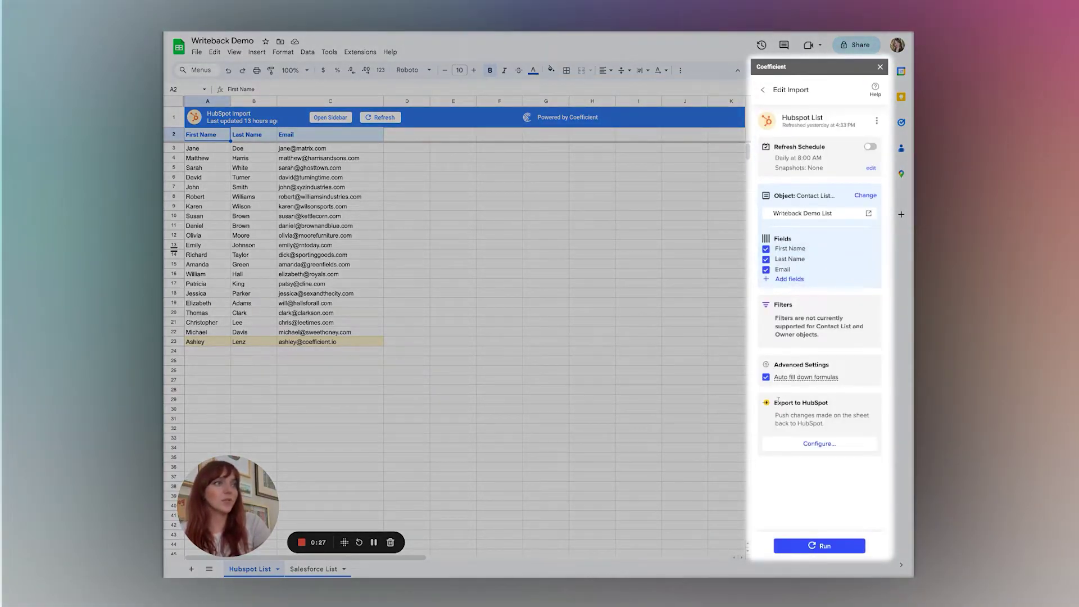
left_click(819, 444)
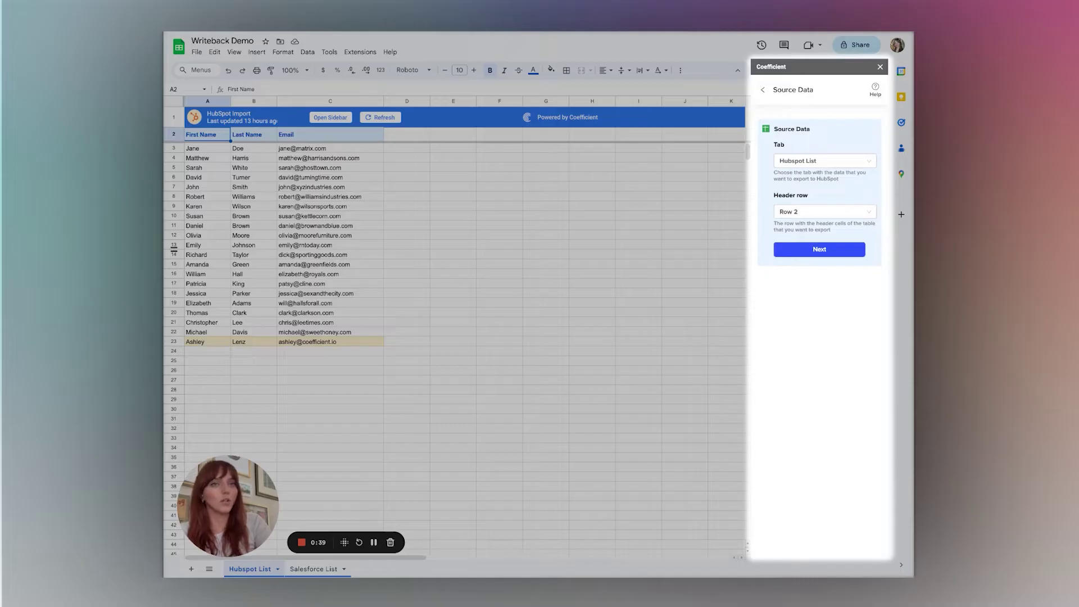
left_click(837, 250)
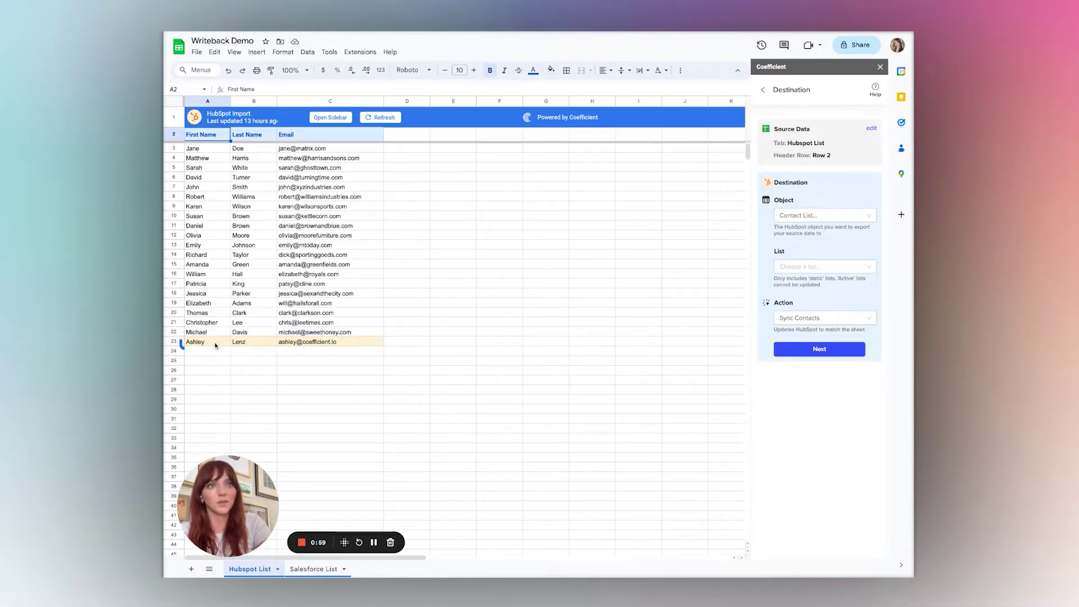
Set the HubSpot destination list to Writeback Demo List and the export action to Add Contacts
left_click(849, 267)
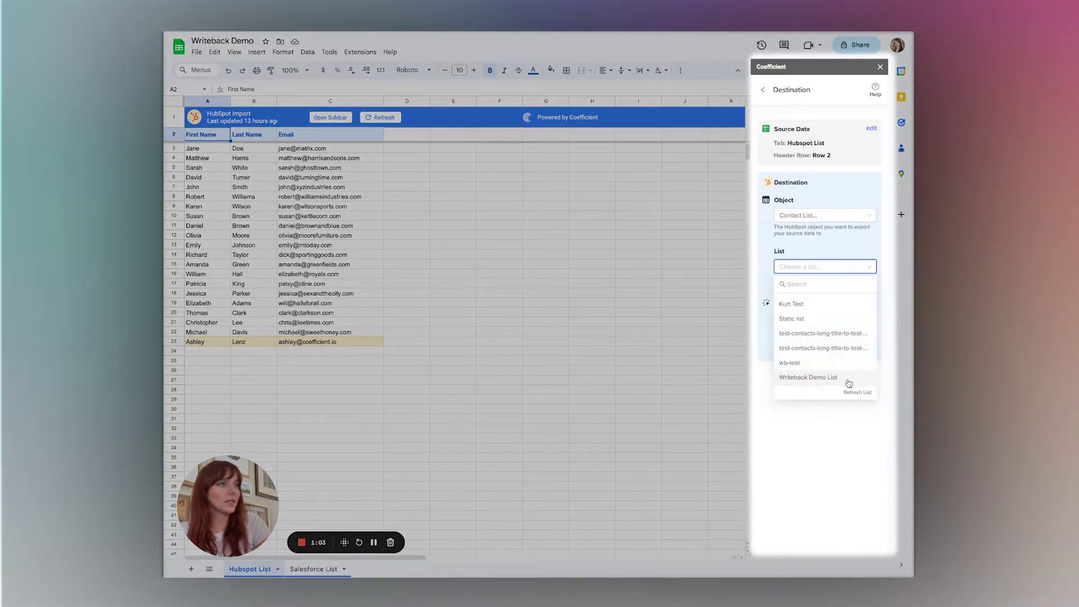
left_click(847, 378)
left_click(802, 320)
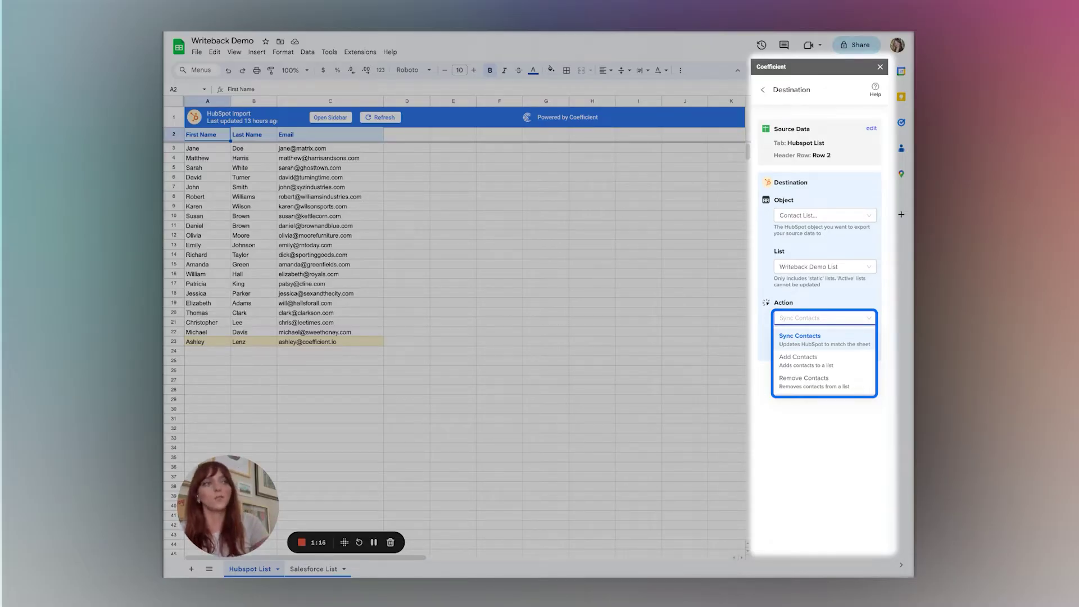
left_click(846, 383)
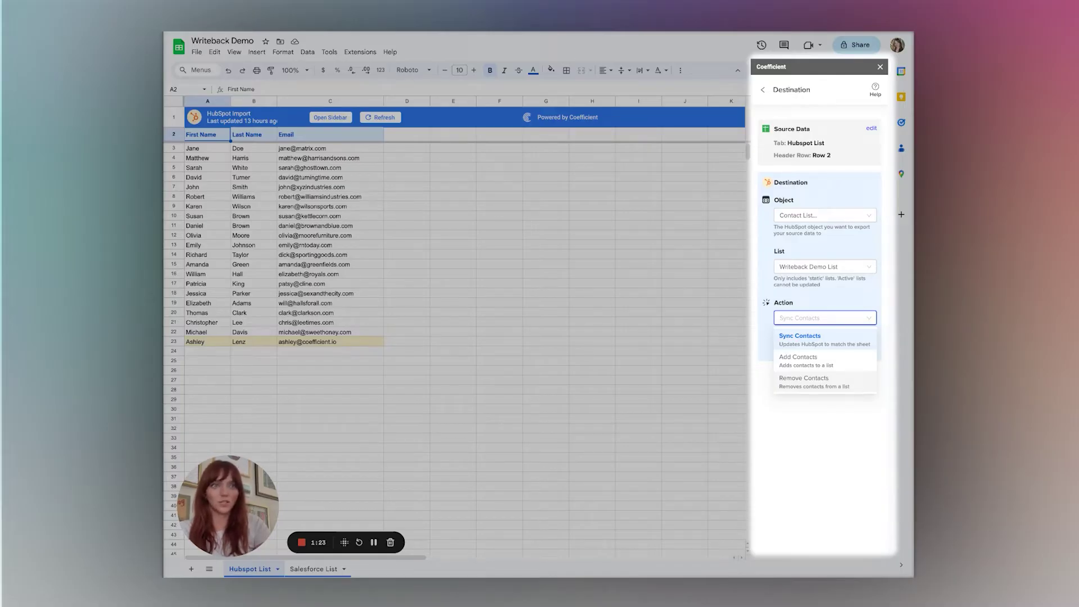
left_click(830, 359)
left_click(837, 351)
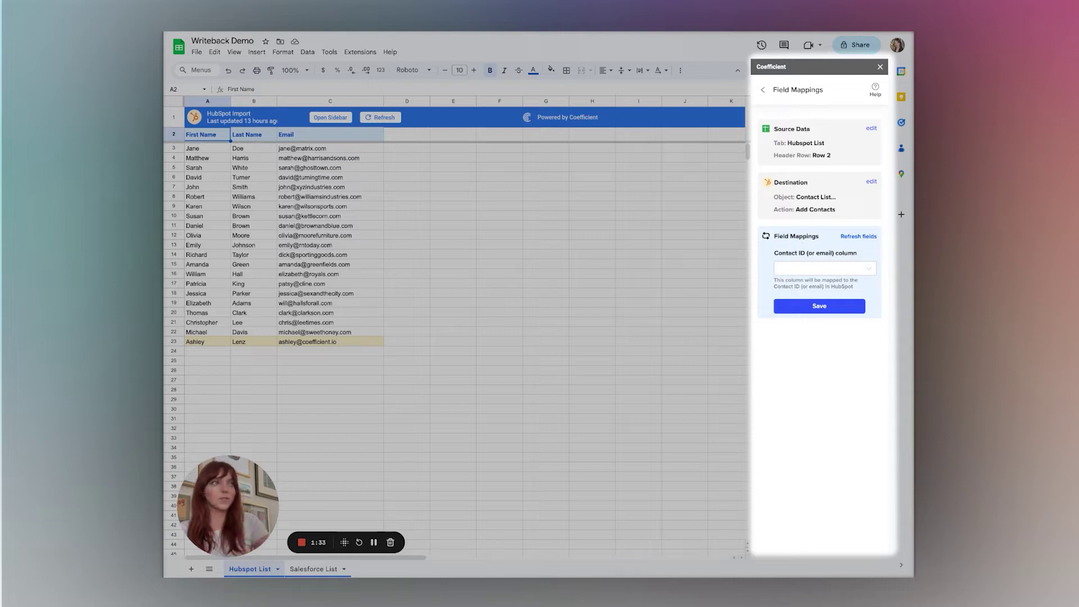
Map the Email column to the HubSpot contact ID (or email) and save the export configuration
left_click(803, 270)
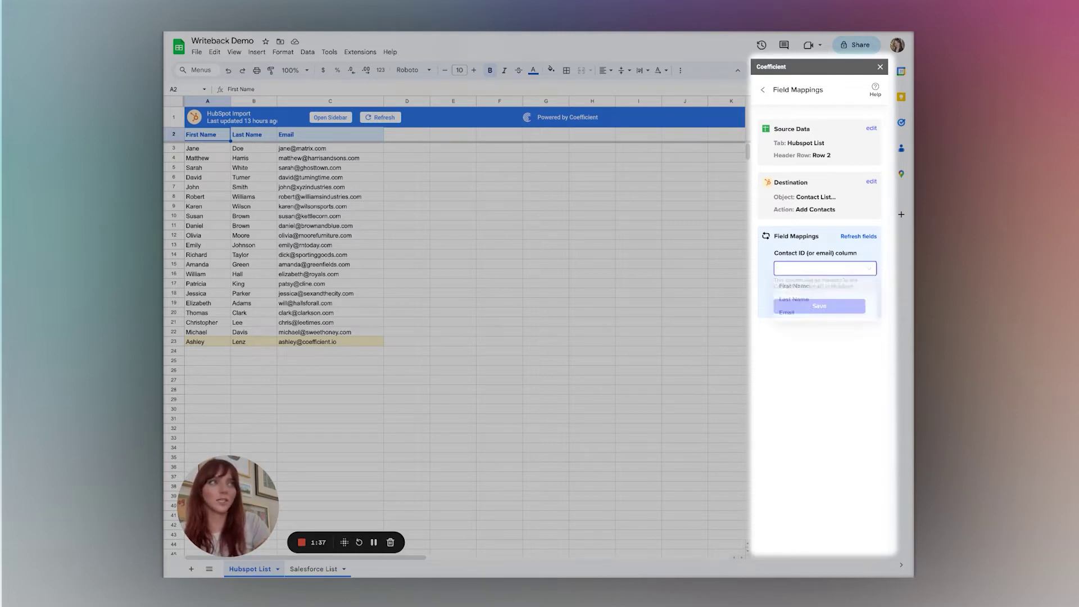
left_click(808, 316)
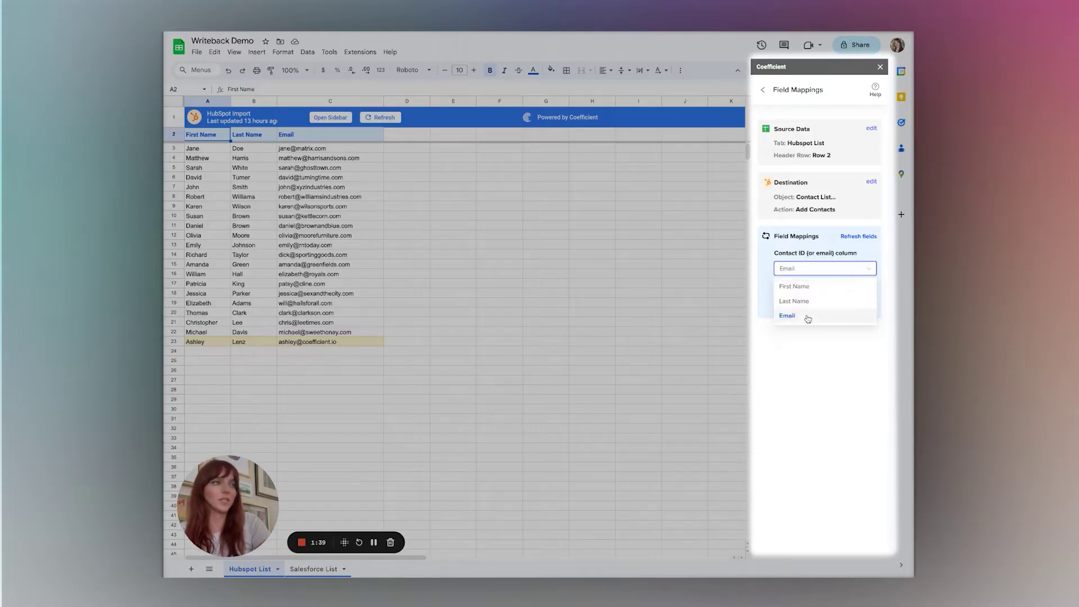
left_click(809, 308)
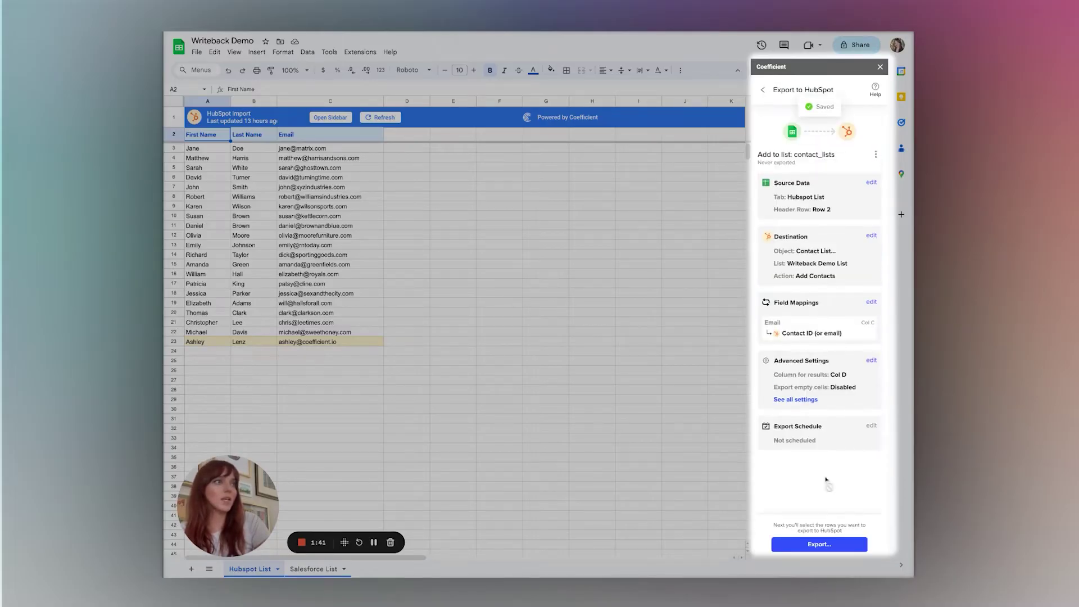
Export all rows on the sheet to the HubSpot contact list and finish the export
left_click(824, 543)
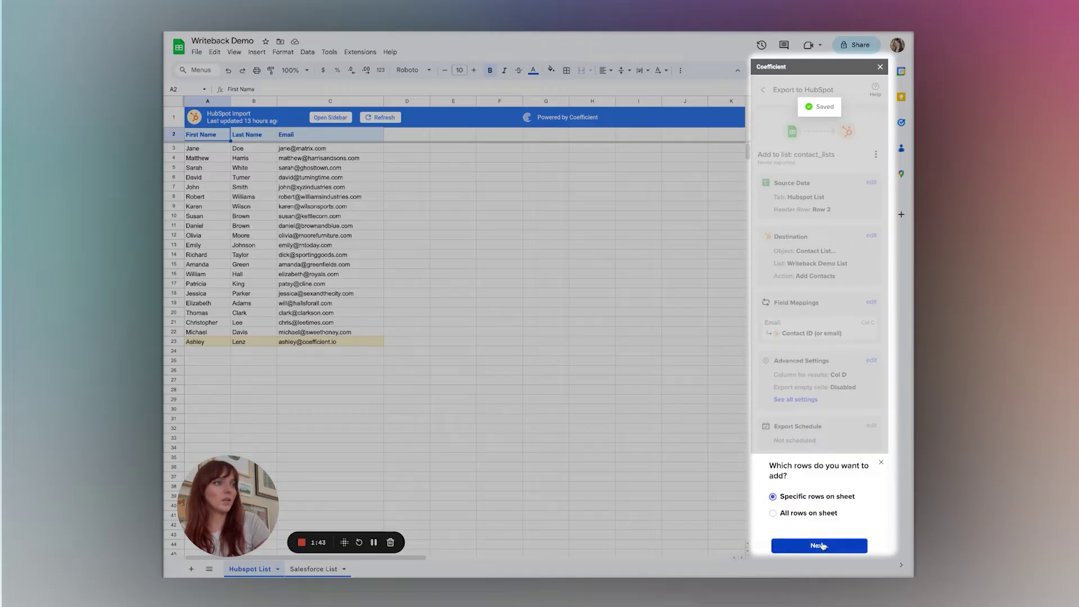
left_click(773, 514)
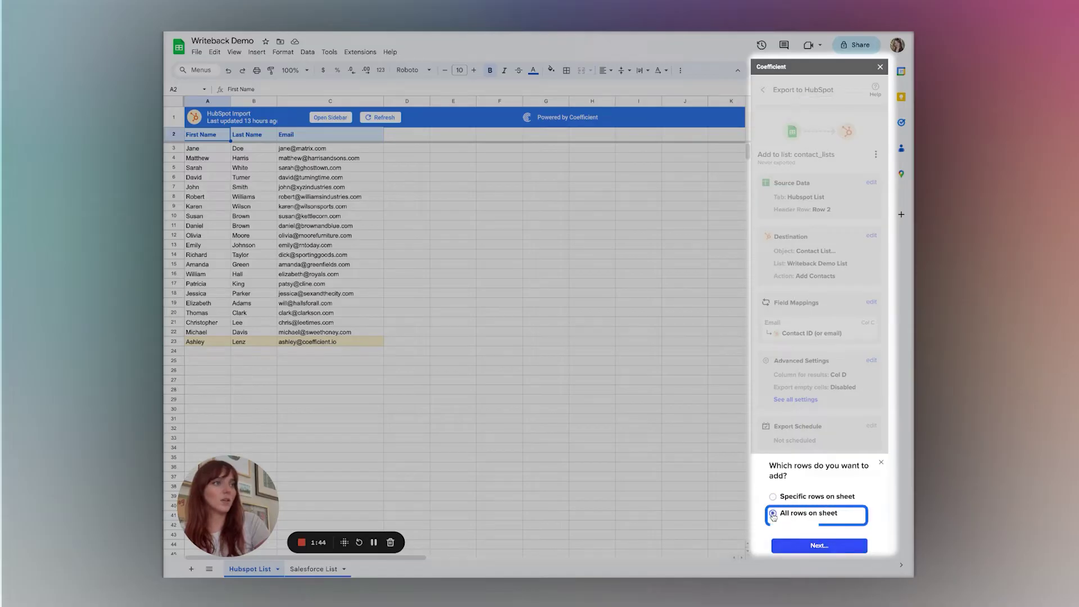
left_click(826, 548)
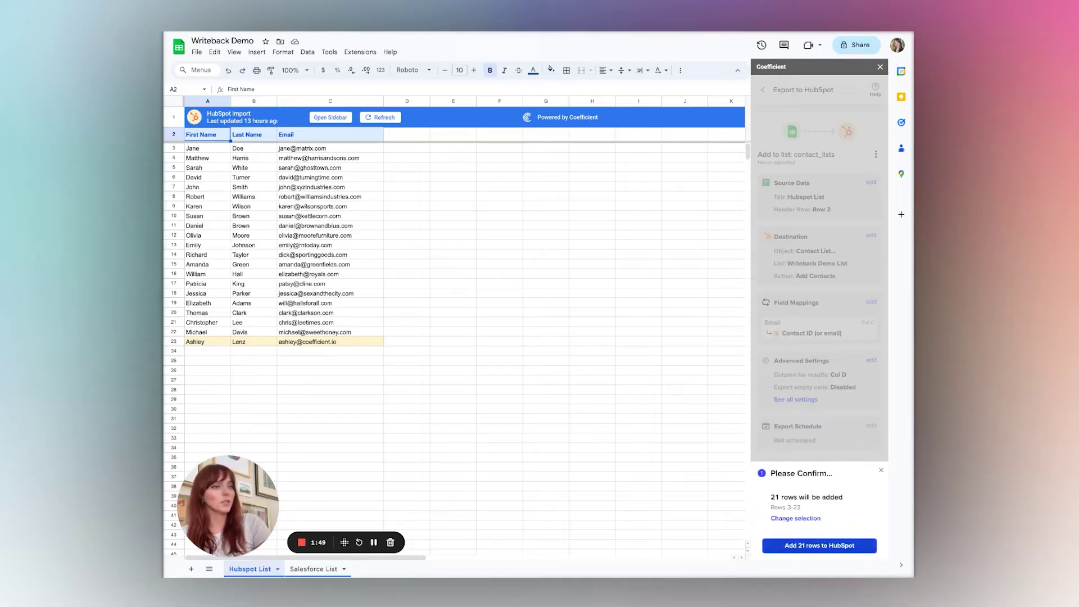
left_click(819, 545)
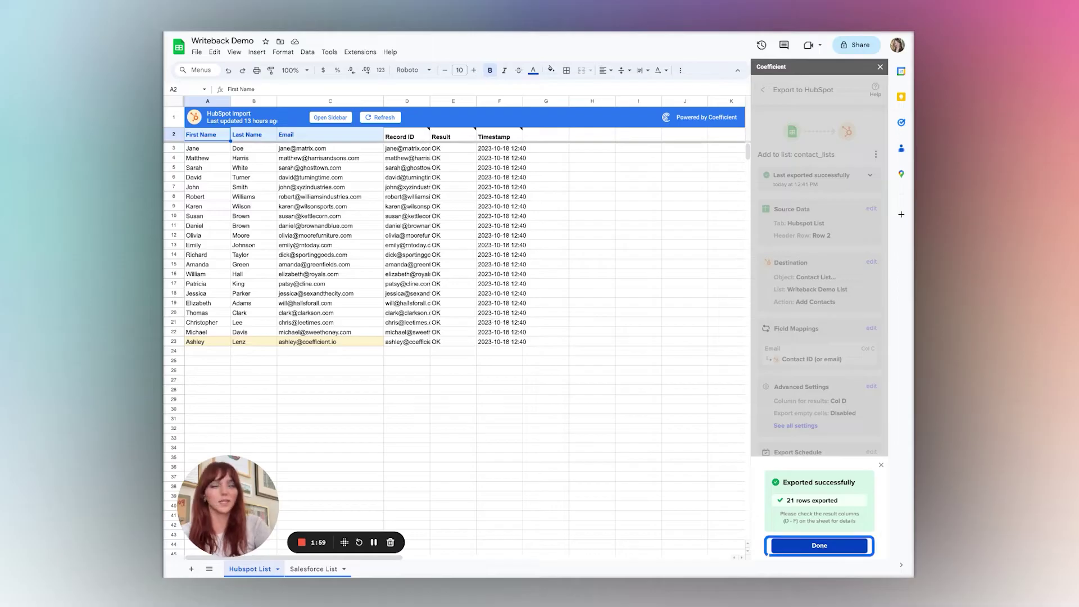
left_click(824, 547)
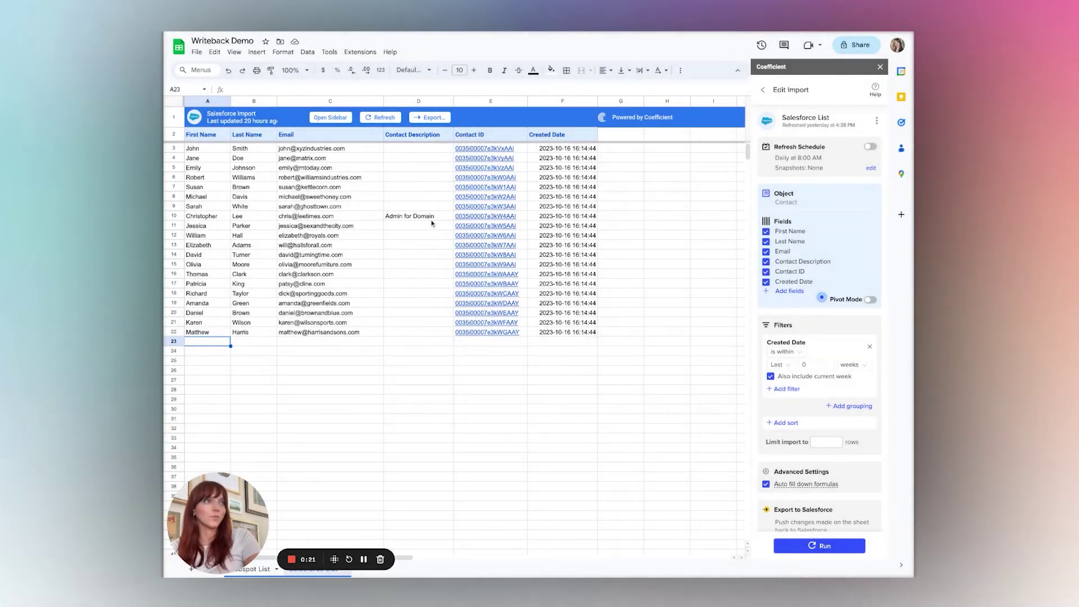
Configure the Salesforce List export with header Row 2, object Contact and action Update, and save the suggested field mappings
scroll(849, 343, "down", 1)
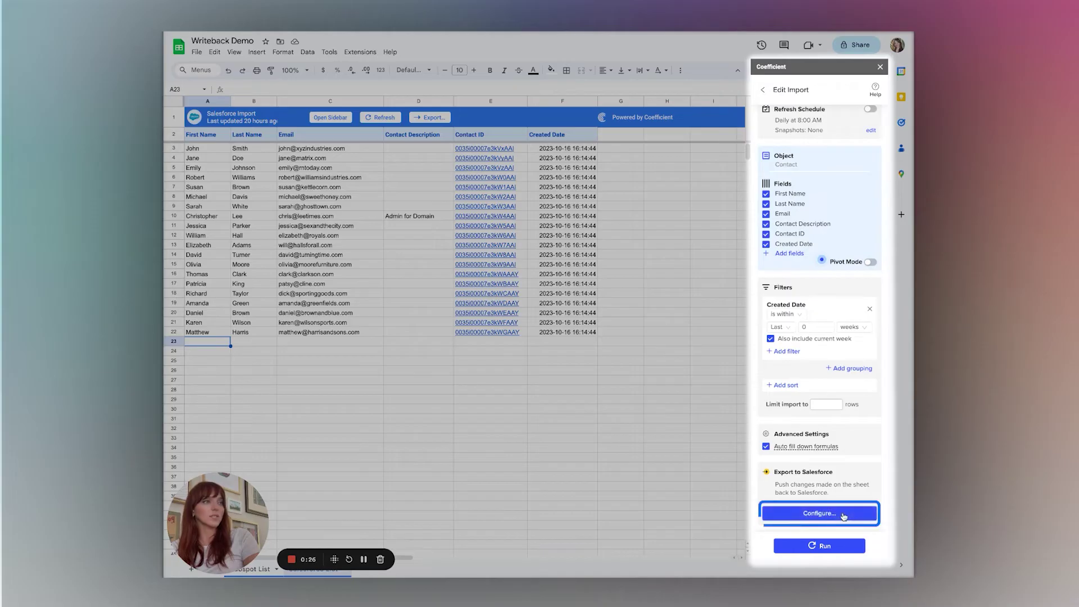
left_click(844, 514)
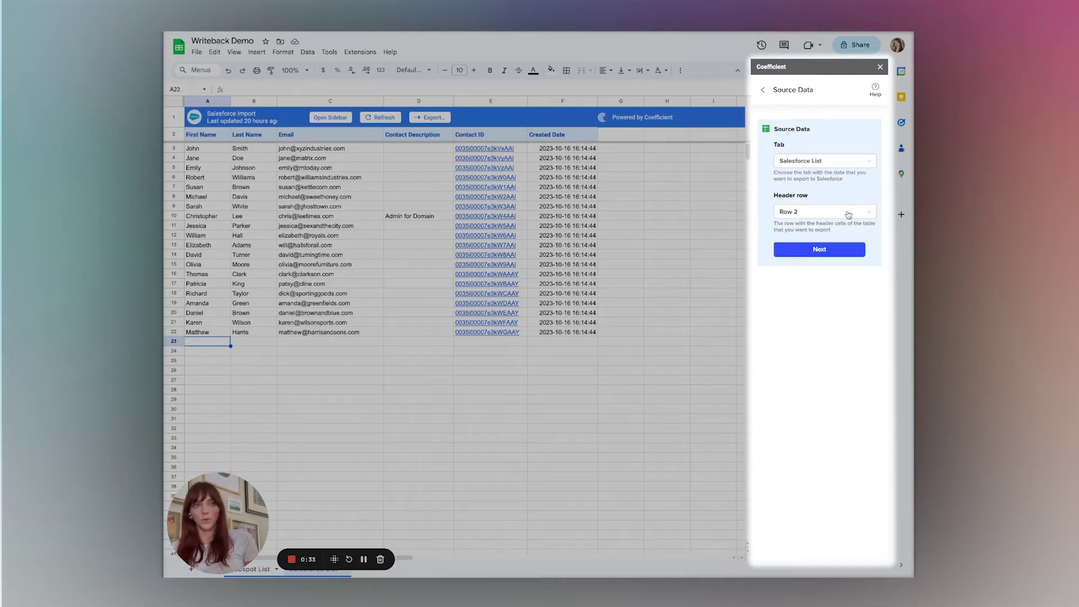
left_click(829, 250)
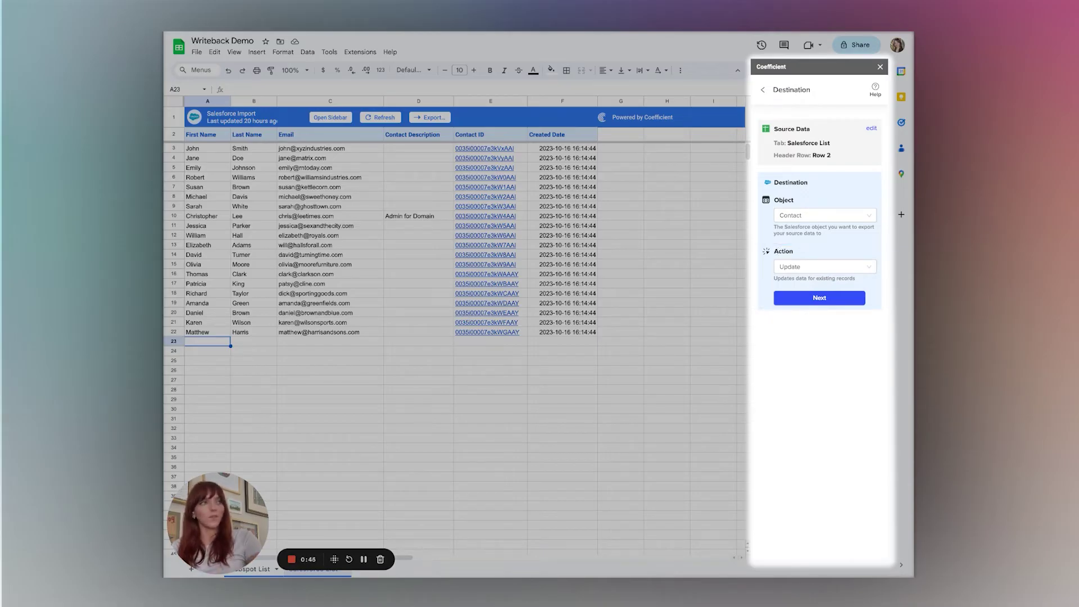
left_click(795, 297)
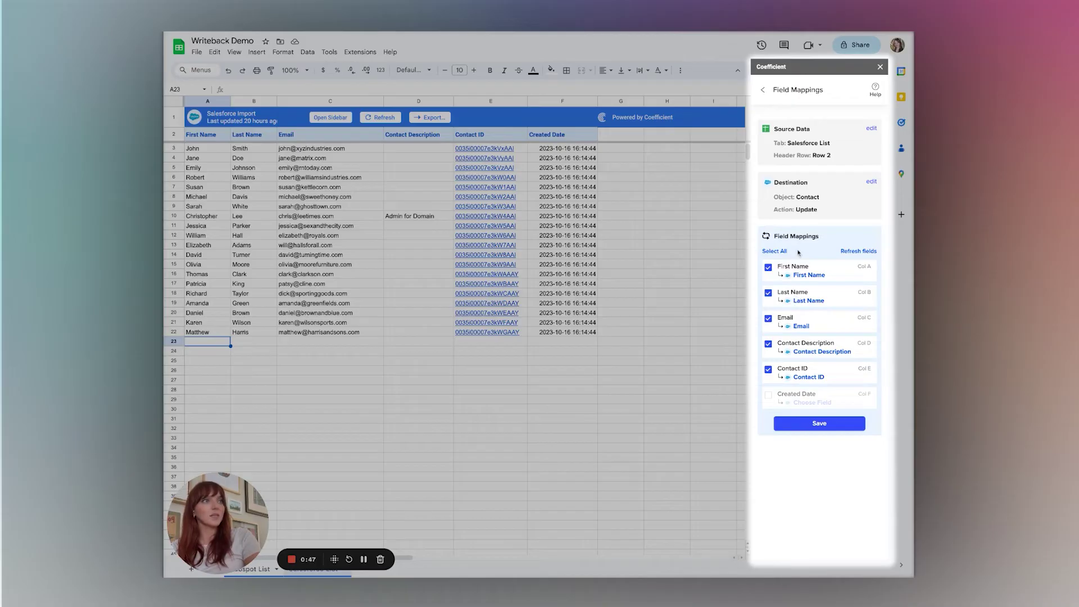
left_click(803, 426)
Export to Salesforce with all rows on the sheet selected, previewing the changes before running the update
left_click(818, 544)
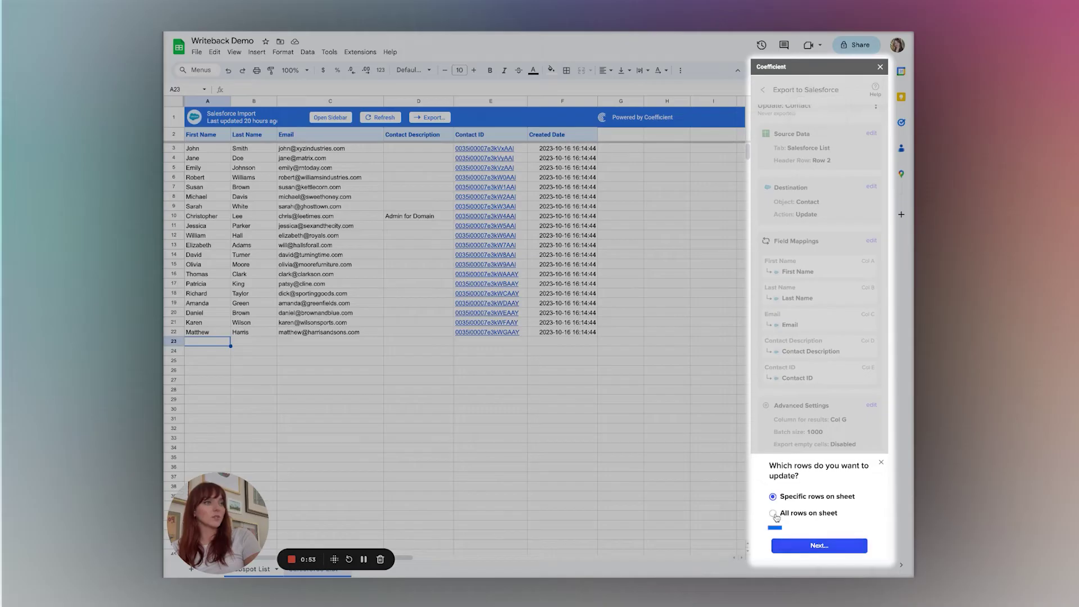
left_click(773, 513)
left_click(818, 545)
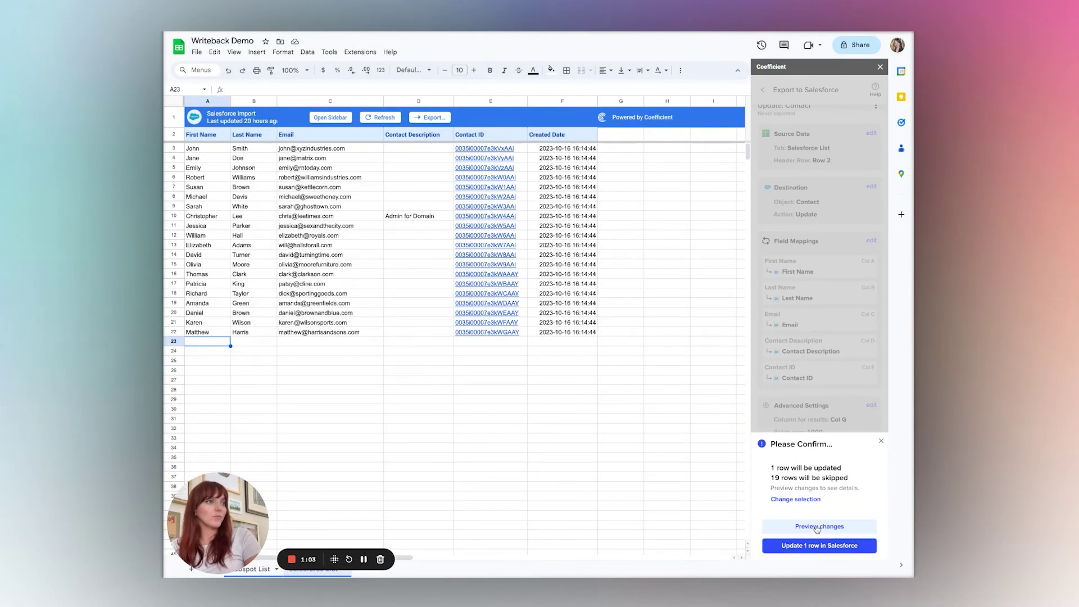
left_click(815, 527)
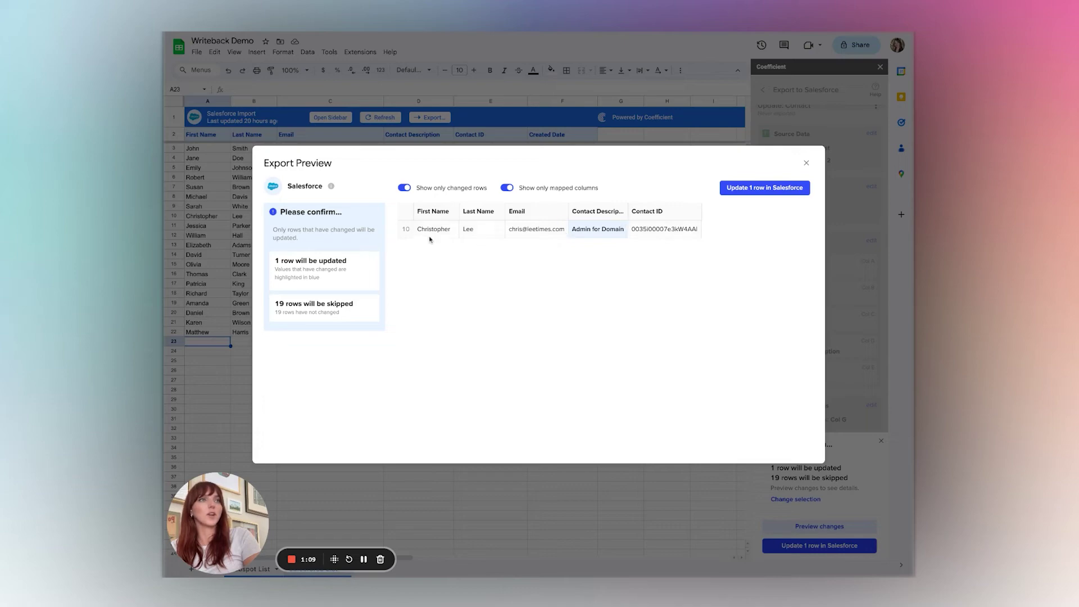
left_click(766, 187)
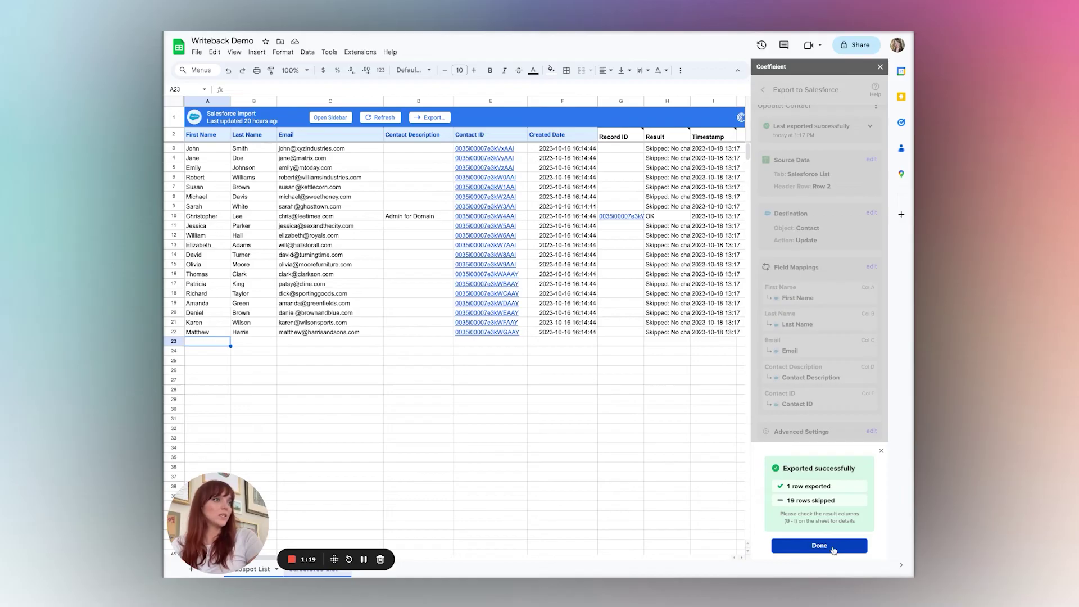
left_click(834, 550)
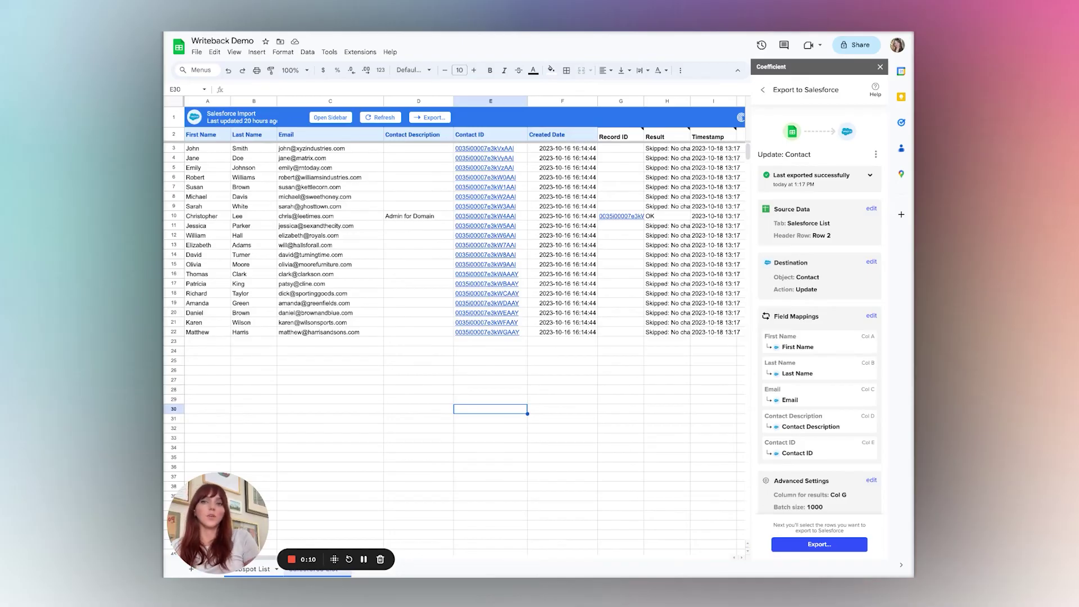
Enable and save a daily 9:00 AM schedule for the Salesforce export, covering all rows on the sheet
scroll(841, 360, "down", 3)
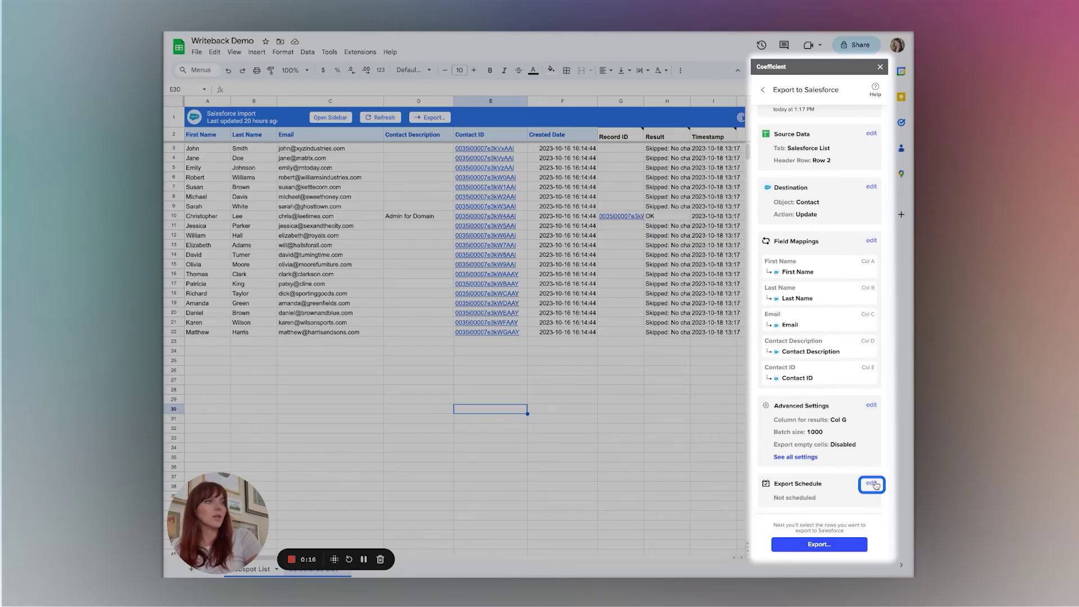
left_click(872, 483)
left_click(870, 129)
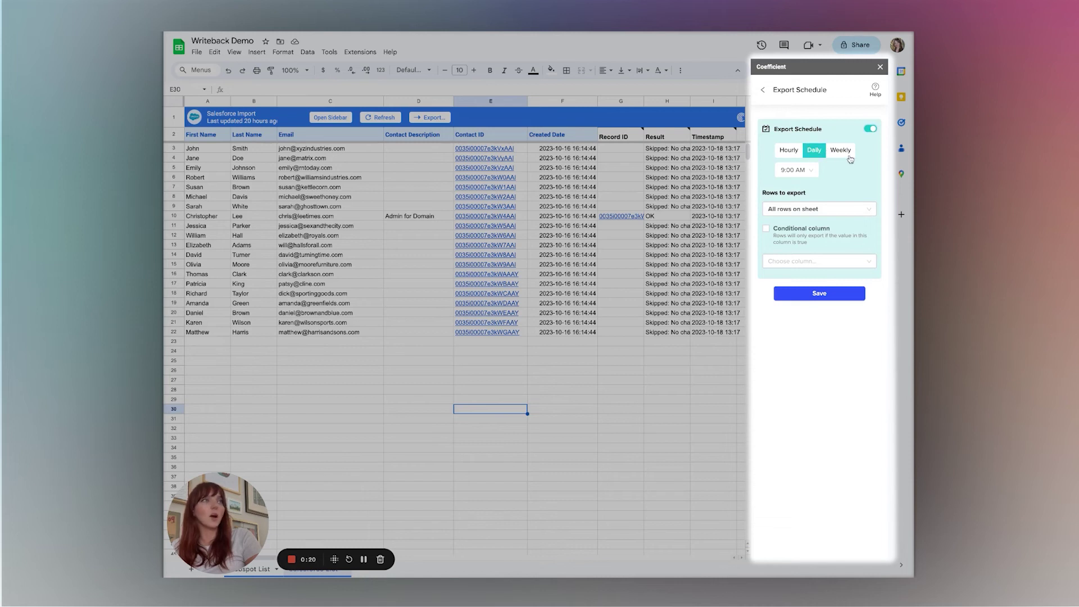
left_click(804, 172)
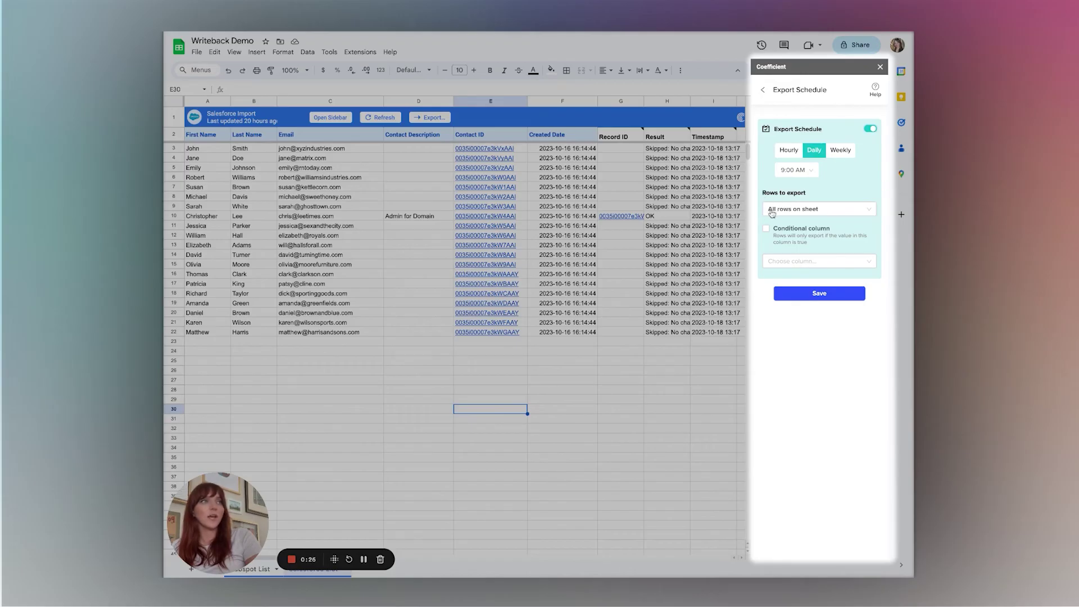
left_click(815, 209)
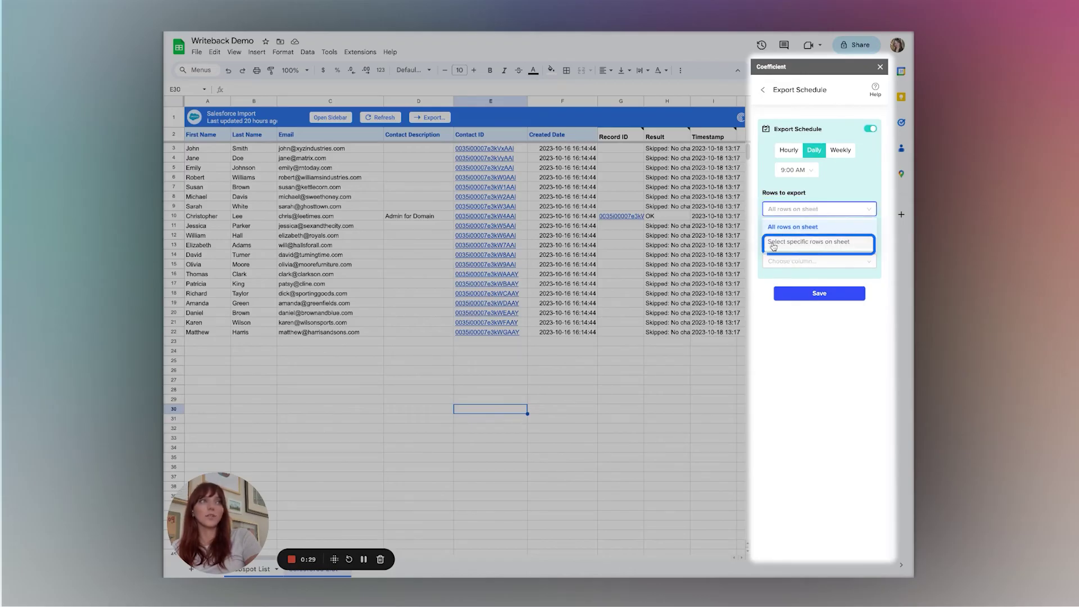
left_click(833, 207)
left_click_drag(809, 221, 821, 236)
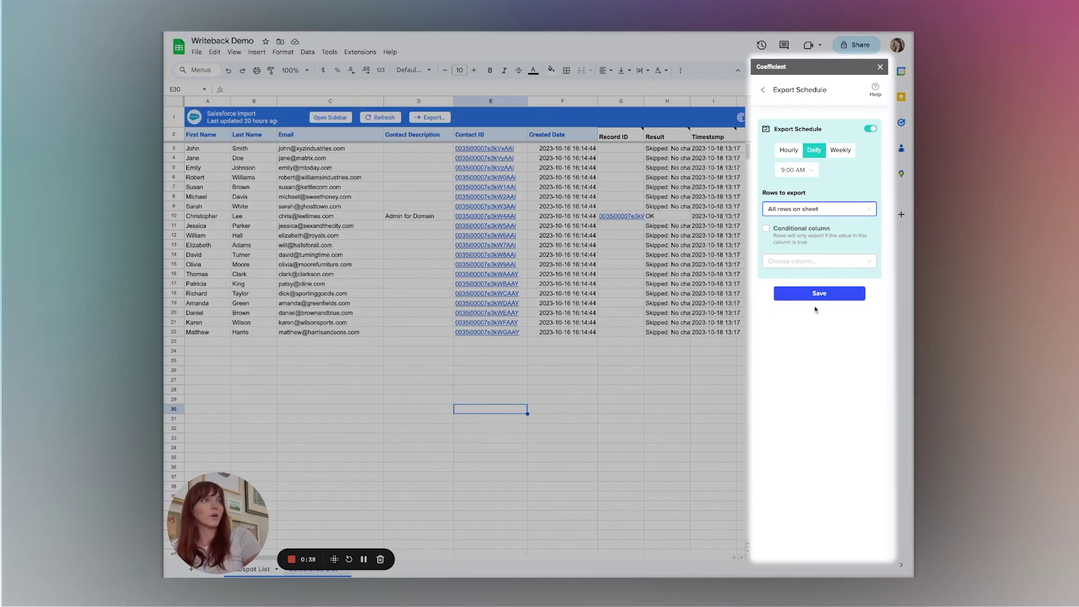
left_click(826, 297)
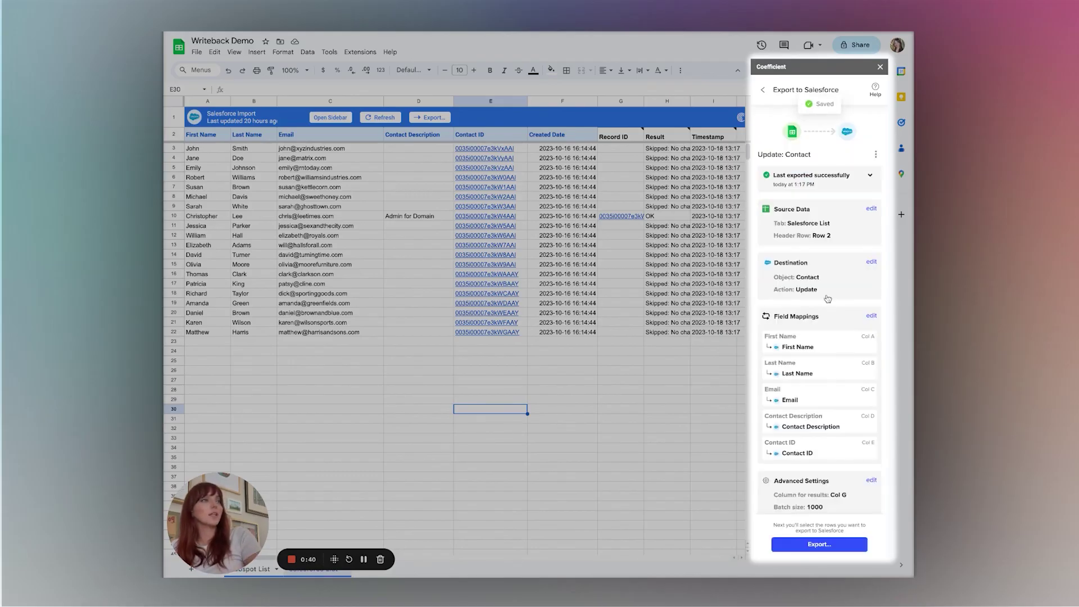